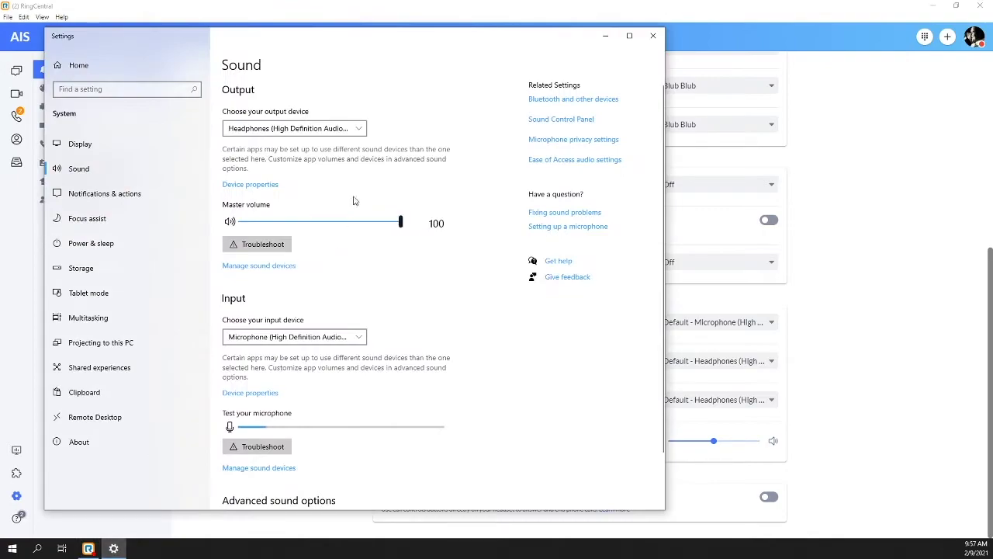
- Set RingCentral's output to Headphones and input to Microphone (High Definition Audio Device) in the Windows app volume preferences, then close Settings
left_click_drag(348, 42, 389, 26)
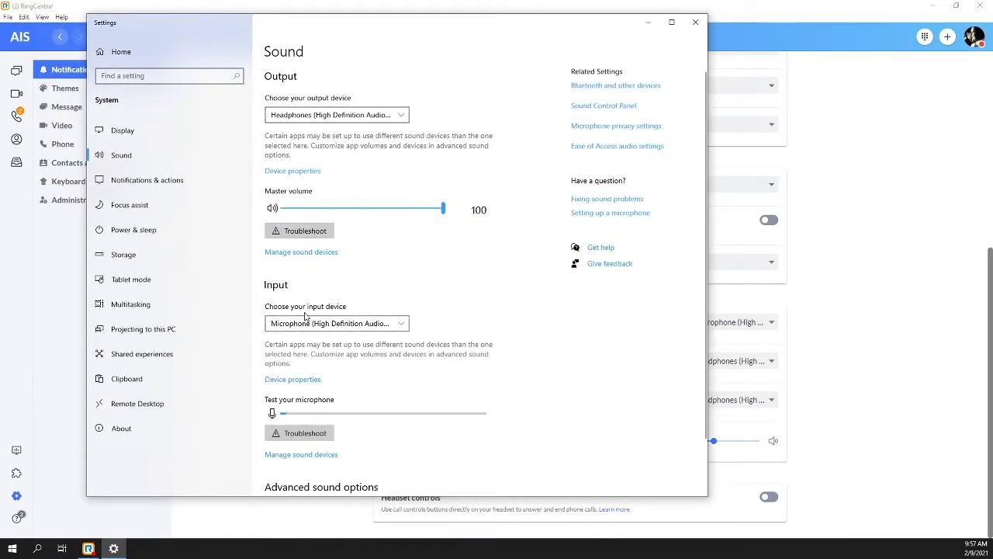
scroll(373, 310, "down", 2)
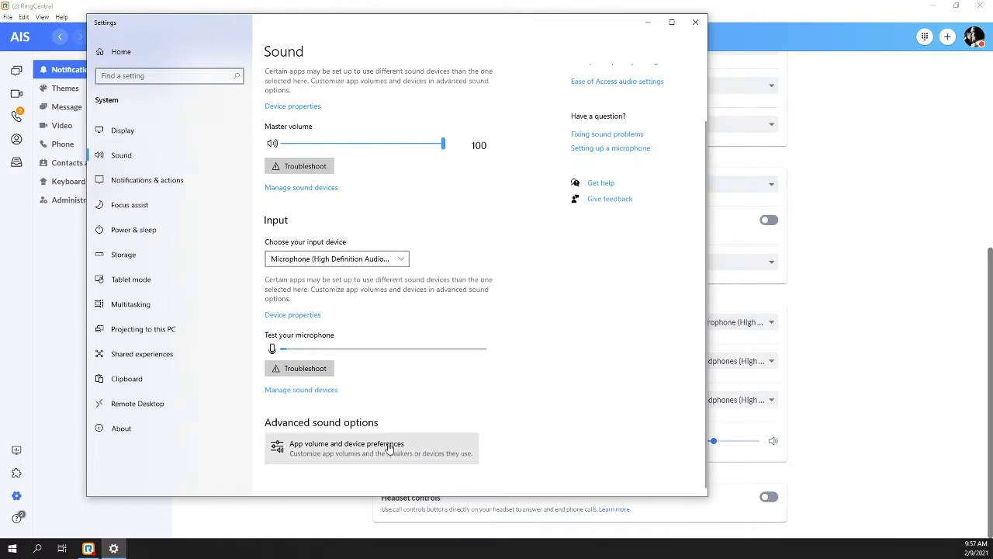
left_click(392, 453)
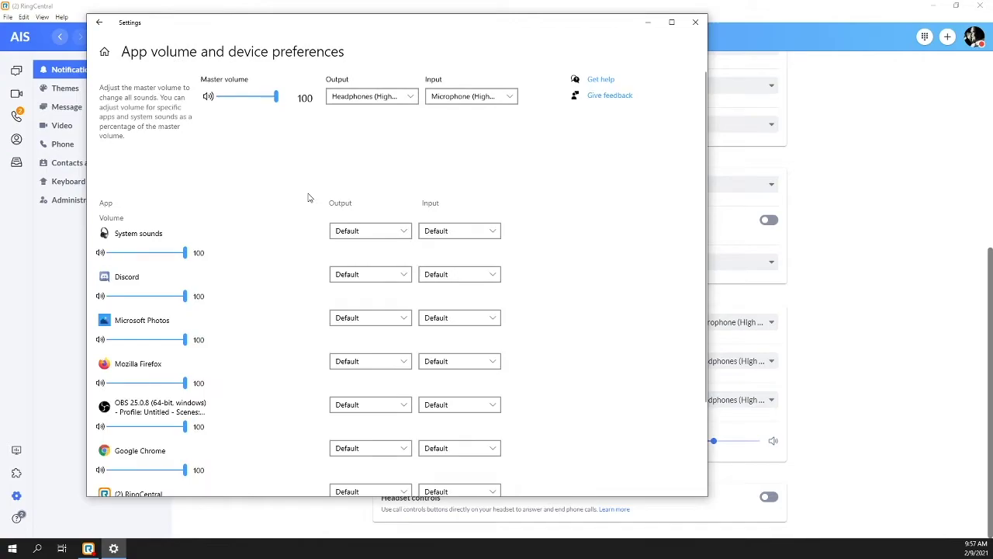
scroll(263, 278, "down", 3)
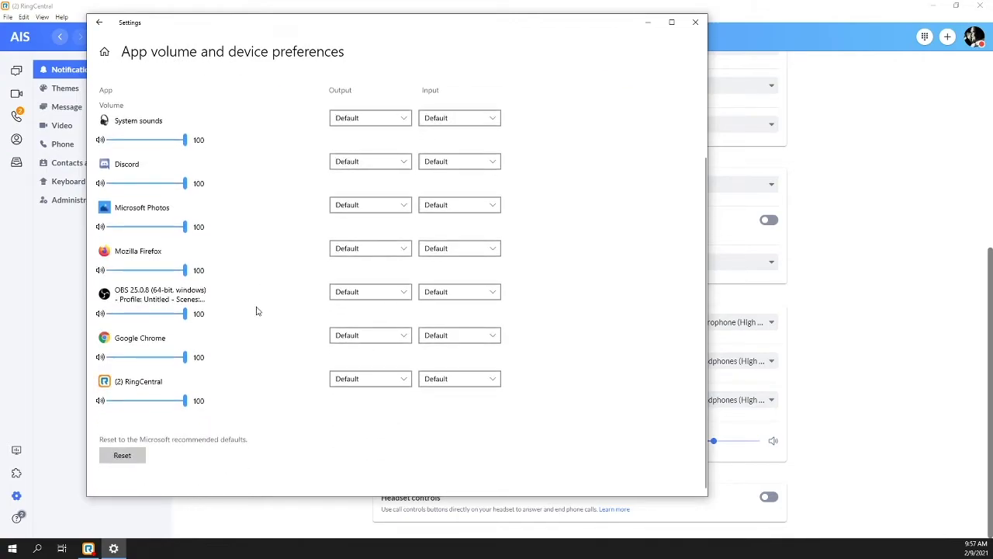
left_click(390, 381)
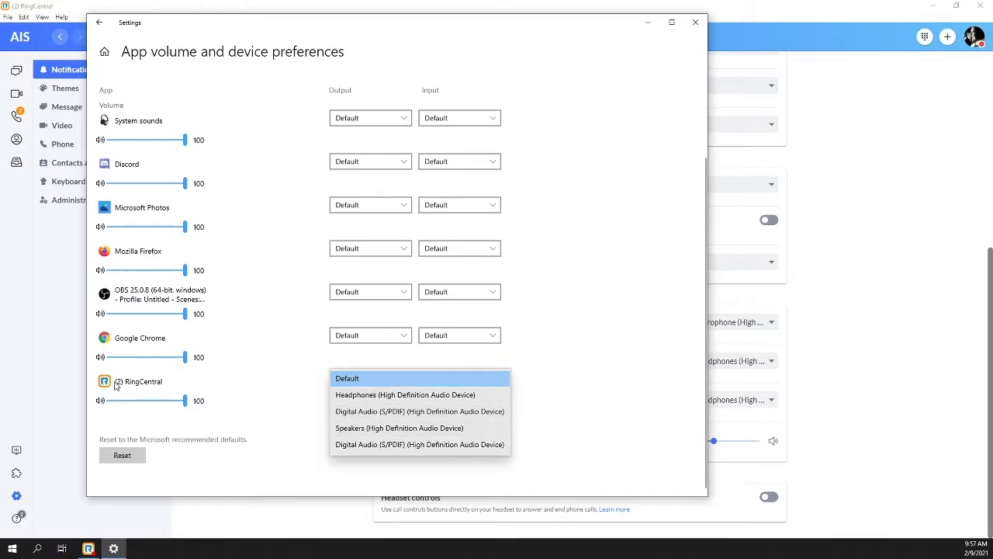
left_click(389, 396)
left_click(462, 380)
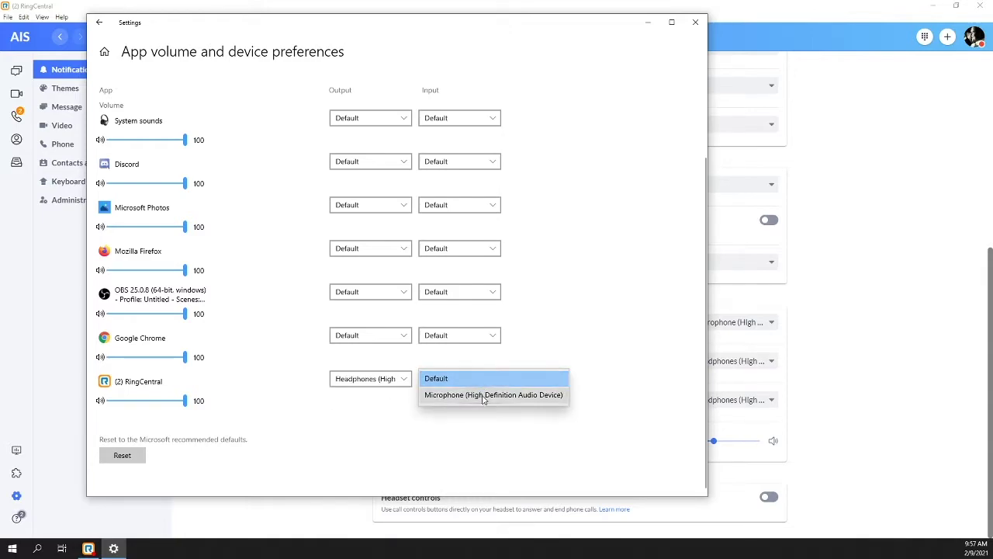
left_click(485, 397)
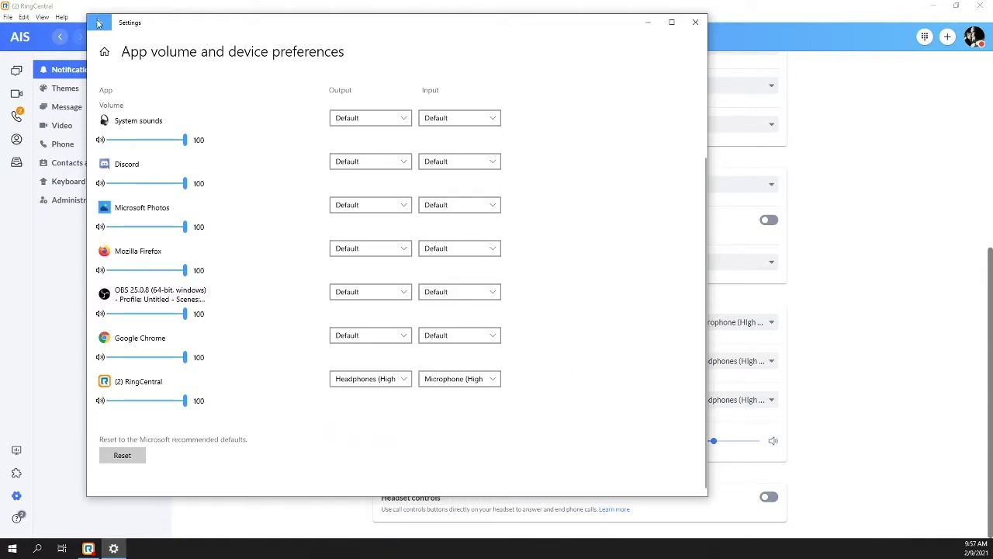
key("alt+Left")
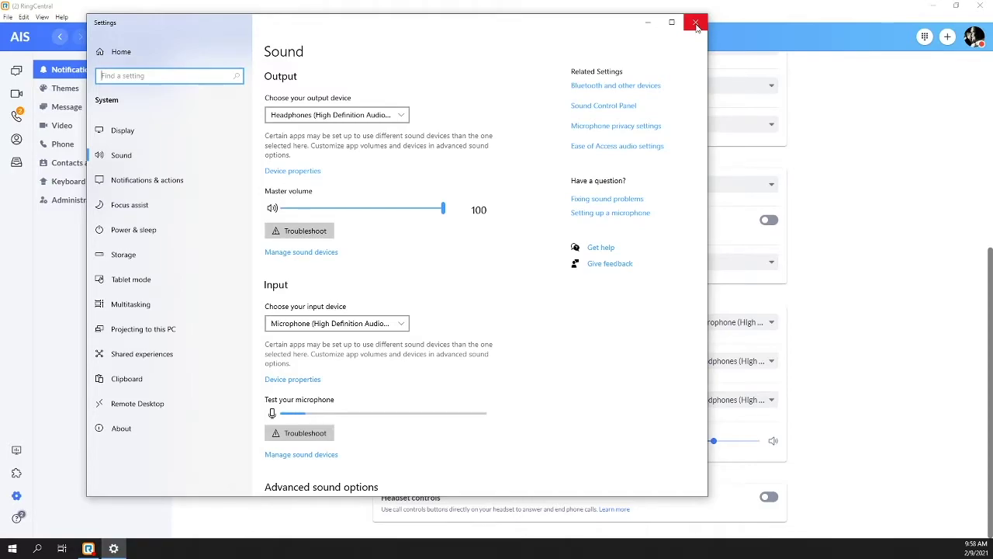
left_click(696, 24)
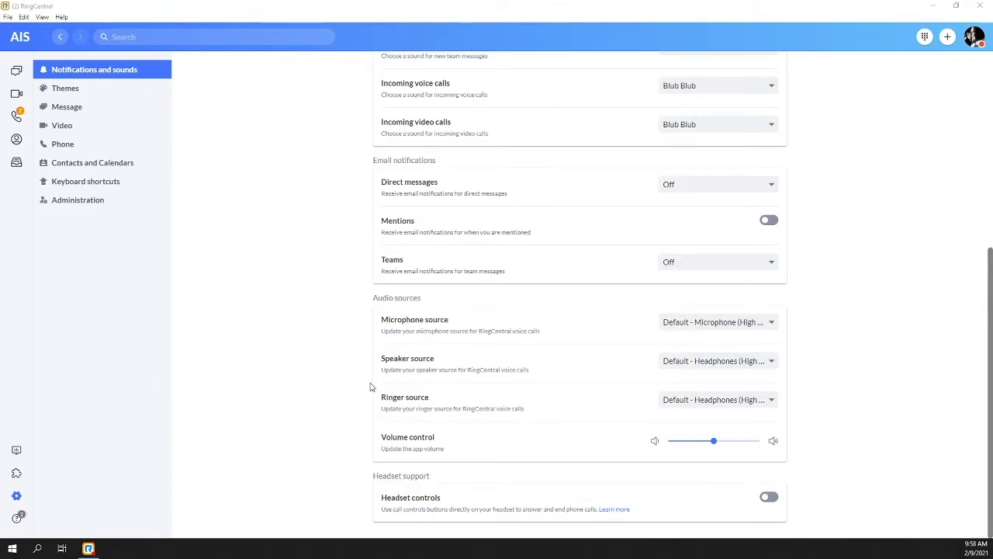
- Enable headset controls under Headset support and review the Plantronics Hub and Jabra entries
left_click_drag(374, 475, 829, 514)
left_click(768, 498)
scroll(828, 492, "down", 2)
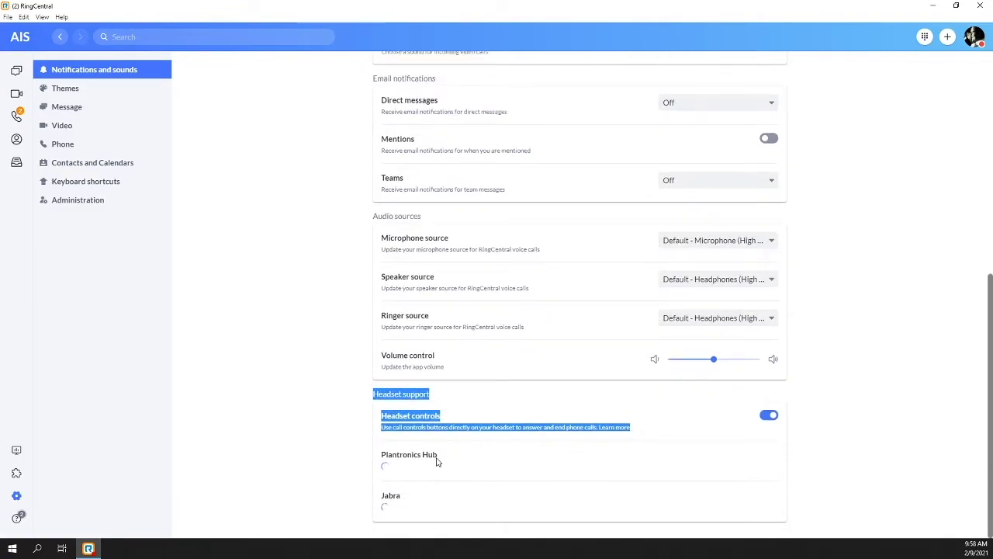
left_click_drag(385, 455, 469, 509)
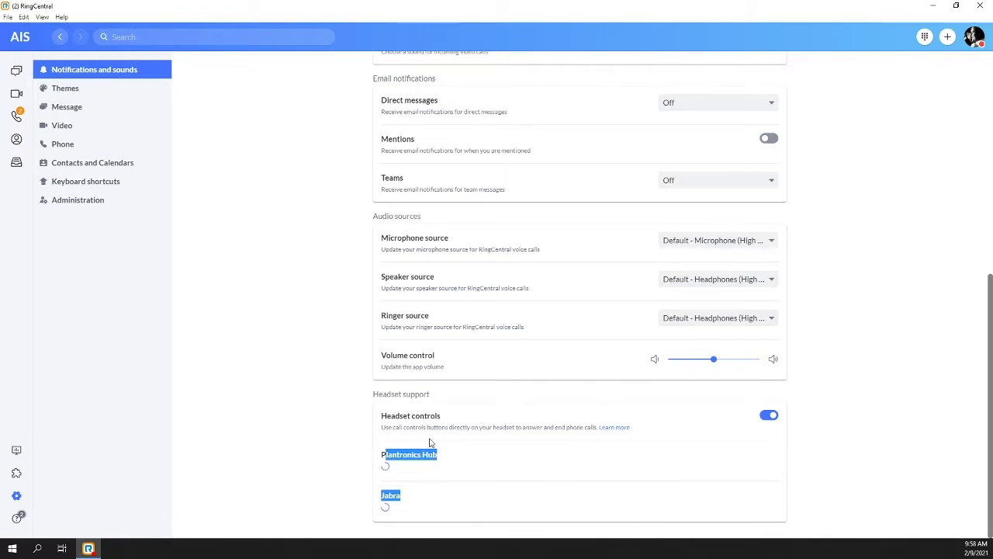
left_click(295, 371)
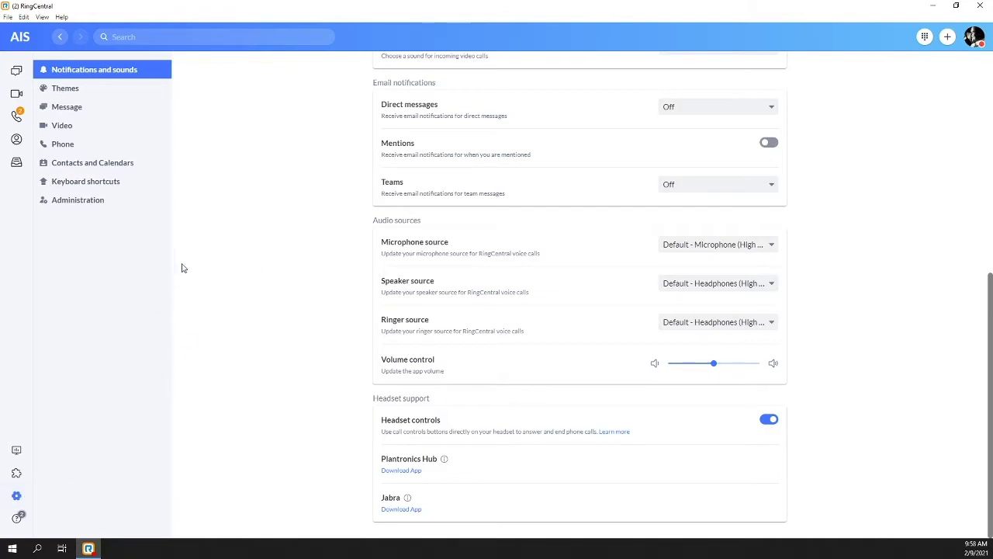
- Turn off following the system settings for the color theme and apply the Dark theme
scroll(512, 334, "up", 1)
scroll(512, 335, "up", 3)
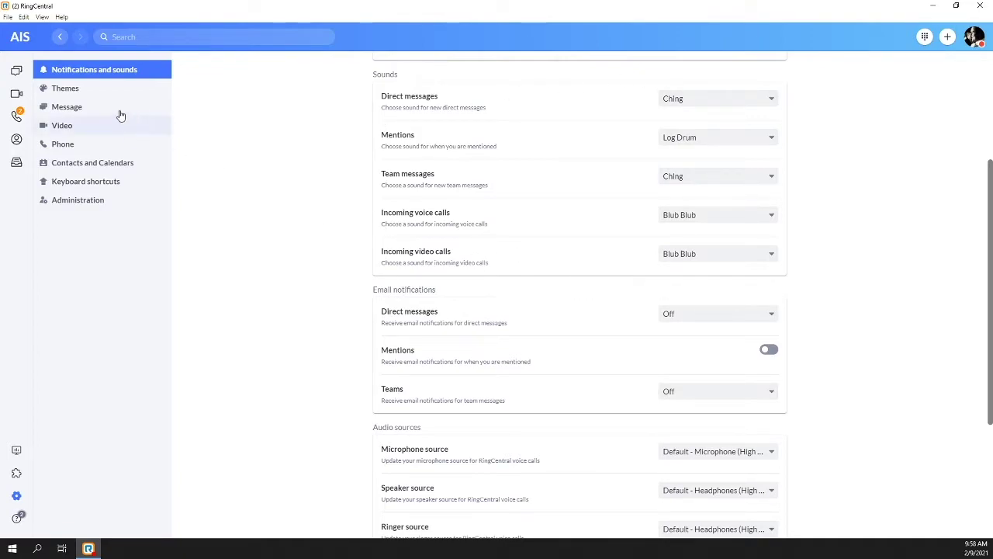
left_click(89, 91)
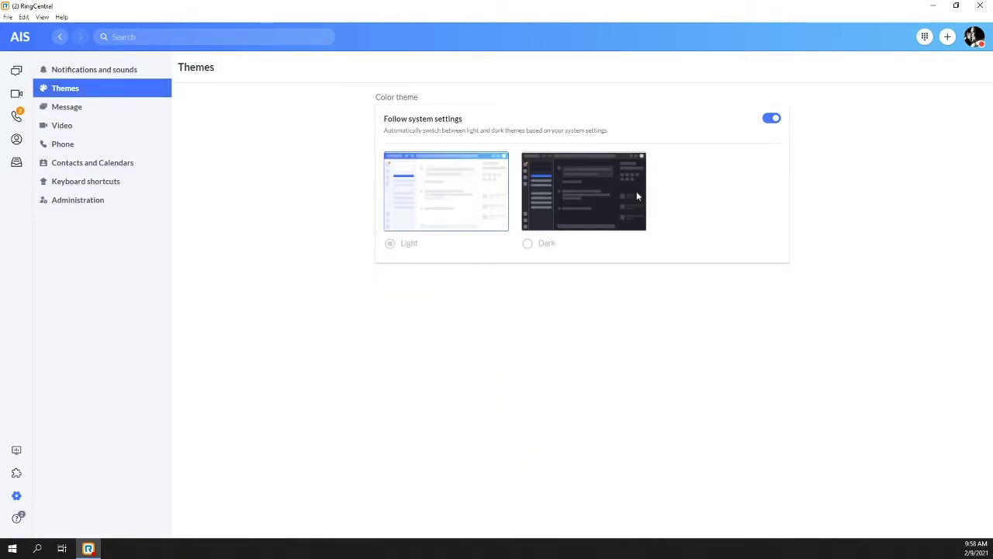
left_click(776, 120)
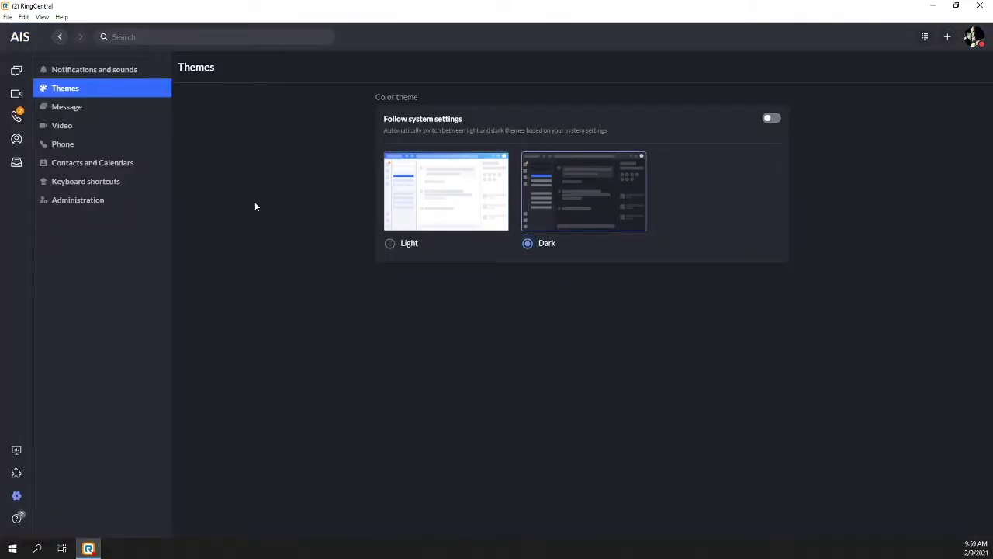
- Review the Message, Video, and Contacts and Calendars settings pages
left_click(78, 107)
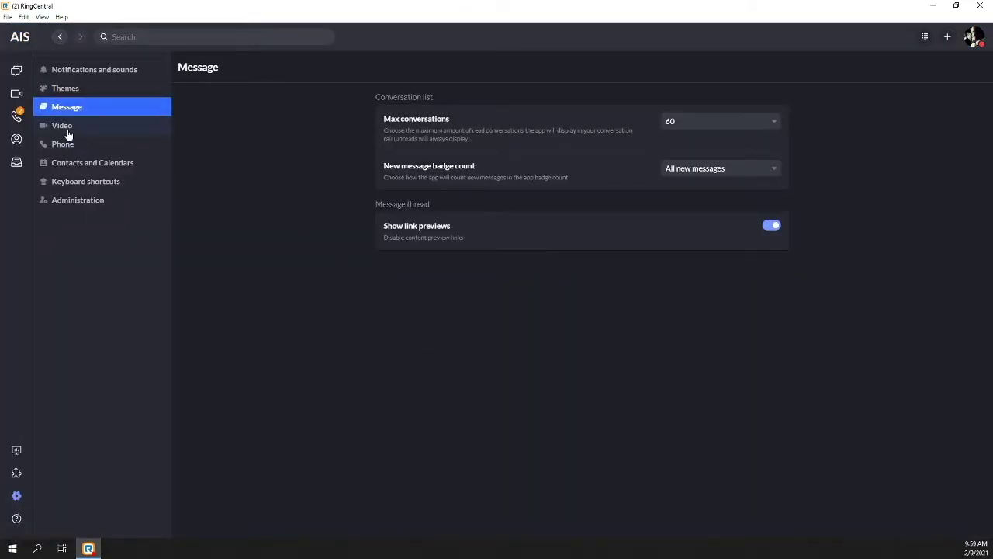
left_click(67, 131)
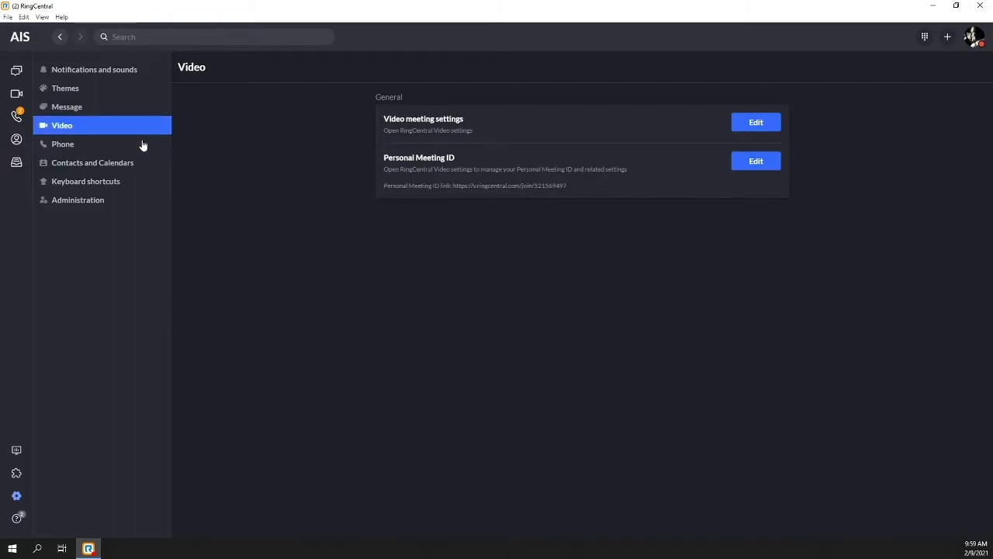
left_click(114, 165)
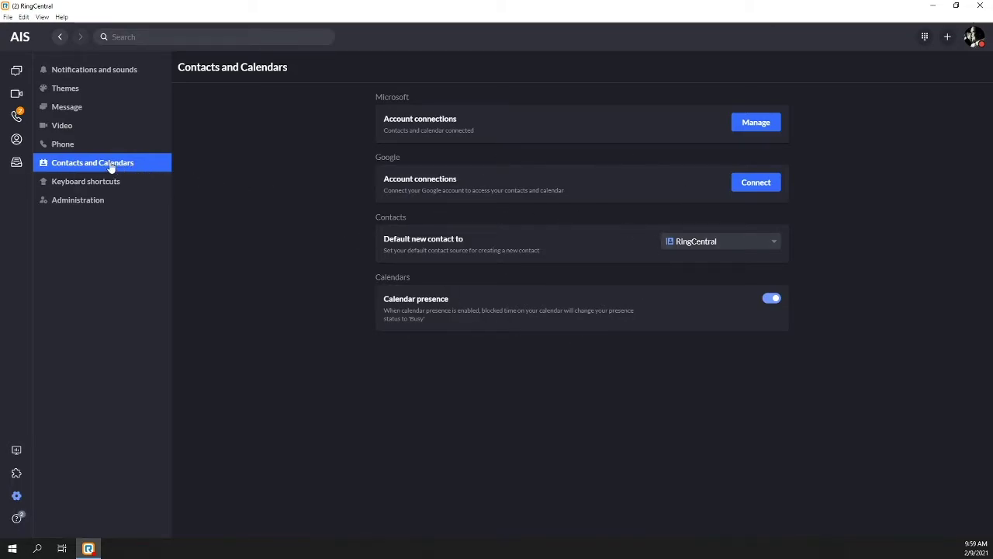
- Review the saved emergency address in the Phone settings
left_click(65, 144)
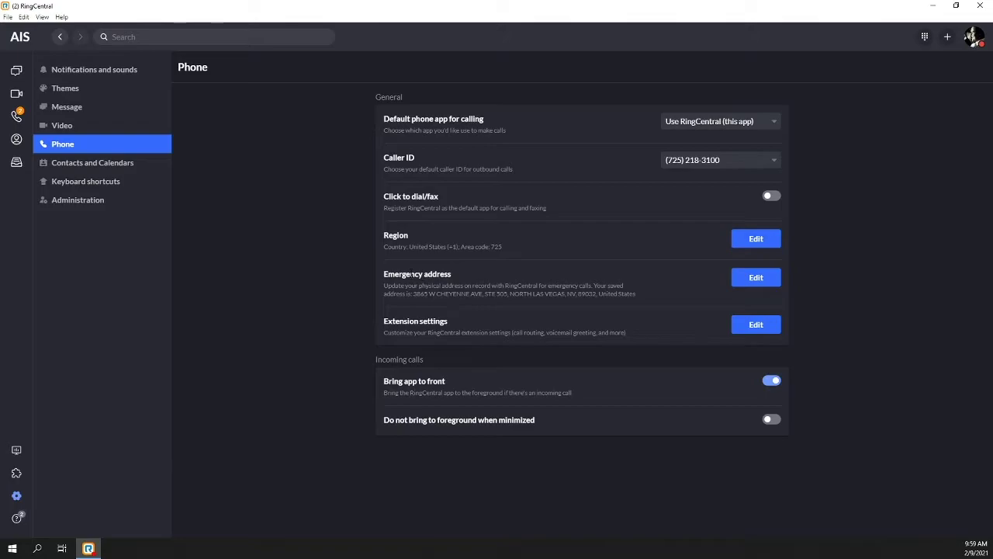
left_click_drag(385, 274, 583, 302)
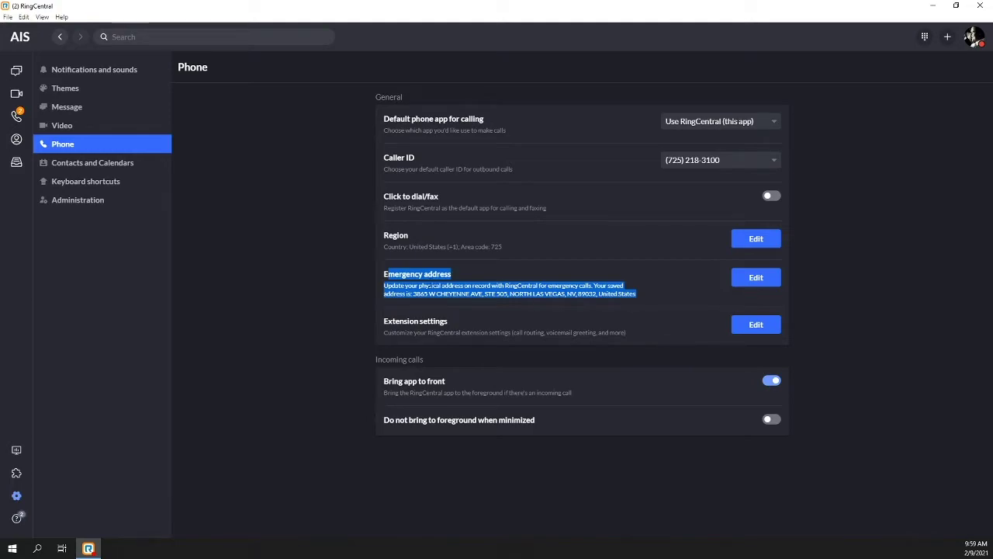
left_click_drag(383, 276, 640, 298)
left_click(641, 293)
left_click_drag(639, 294, 616, 301)
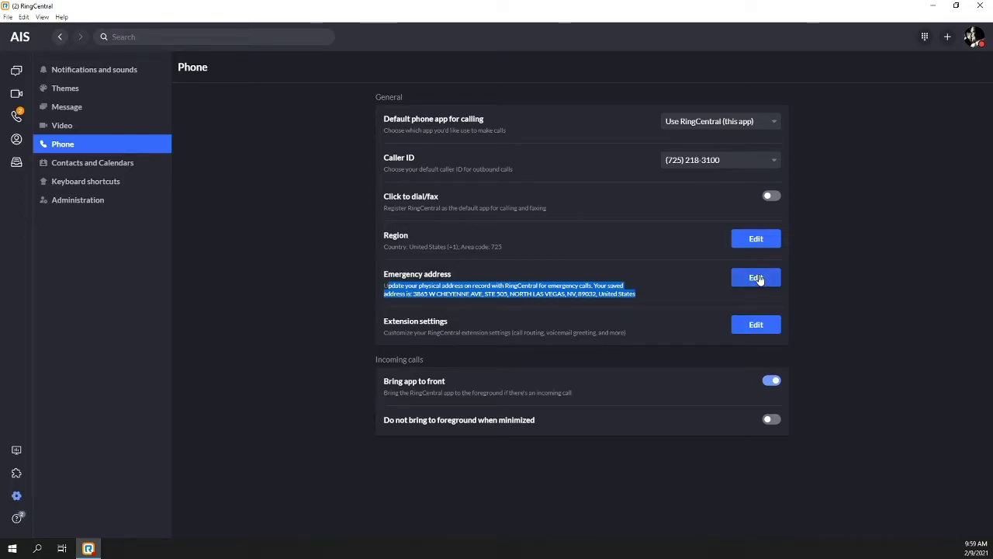
left_click(269, 240)
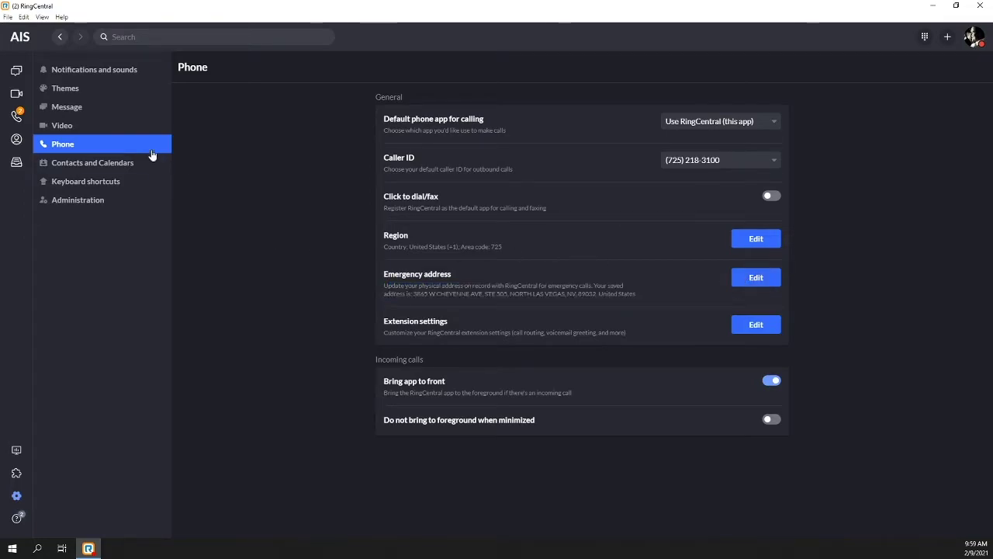
- Open the extension settings in the browser and show the user-hours Take Messages and voicemail greeting options under Messages
left_click(762, 327)
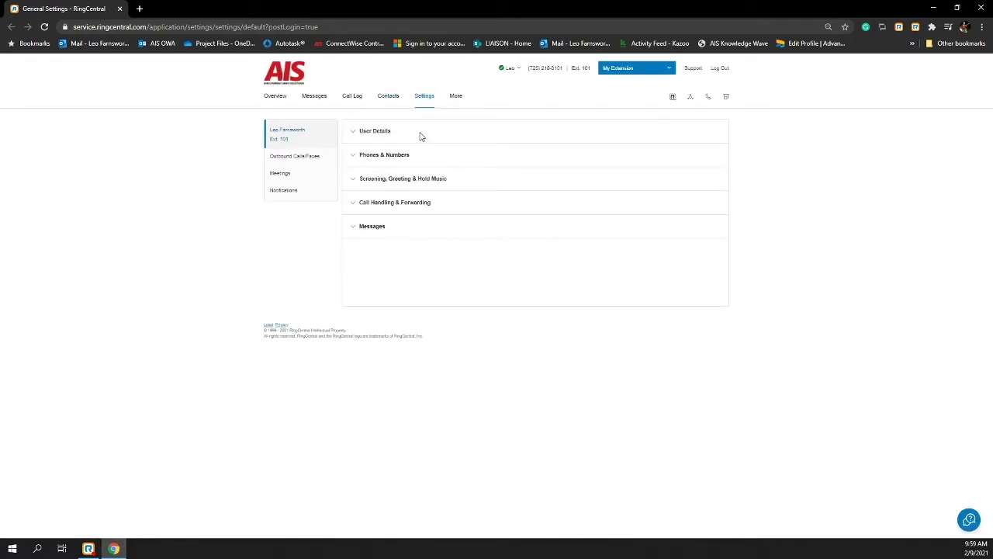
left_click(372, 226)
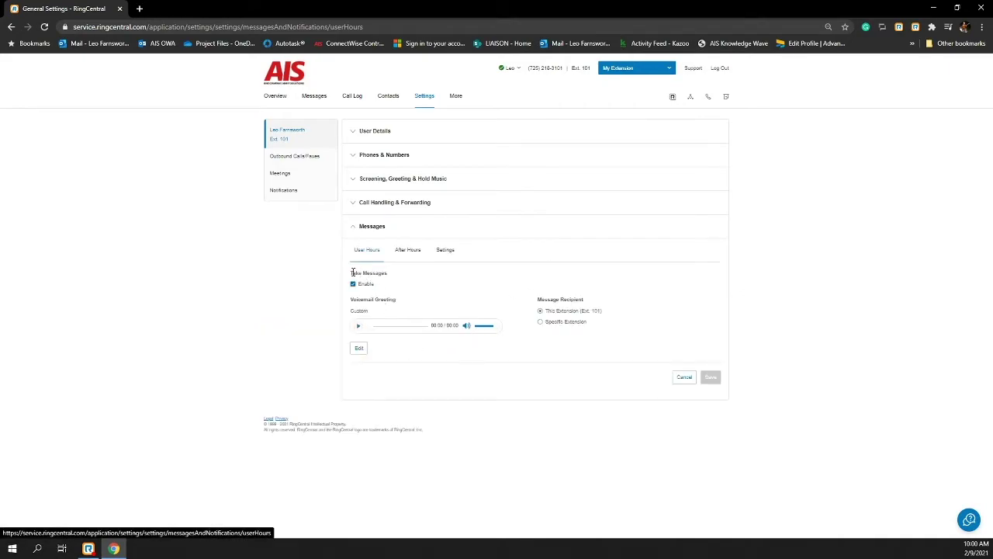
left_click_drag(367, 273, 435, 349)
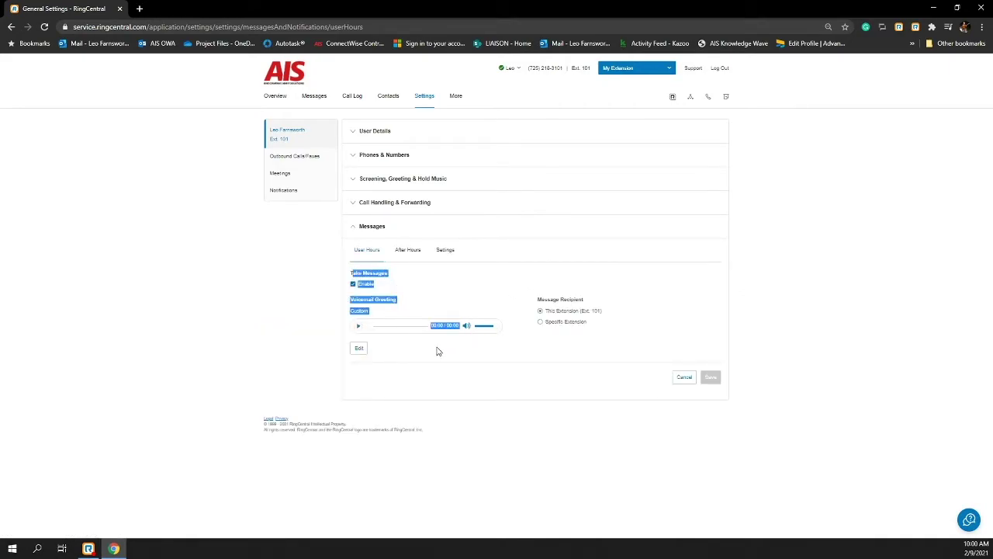
left_click(381, 303)
left_click_drag(351, 272, 376, 284)
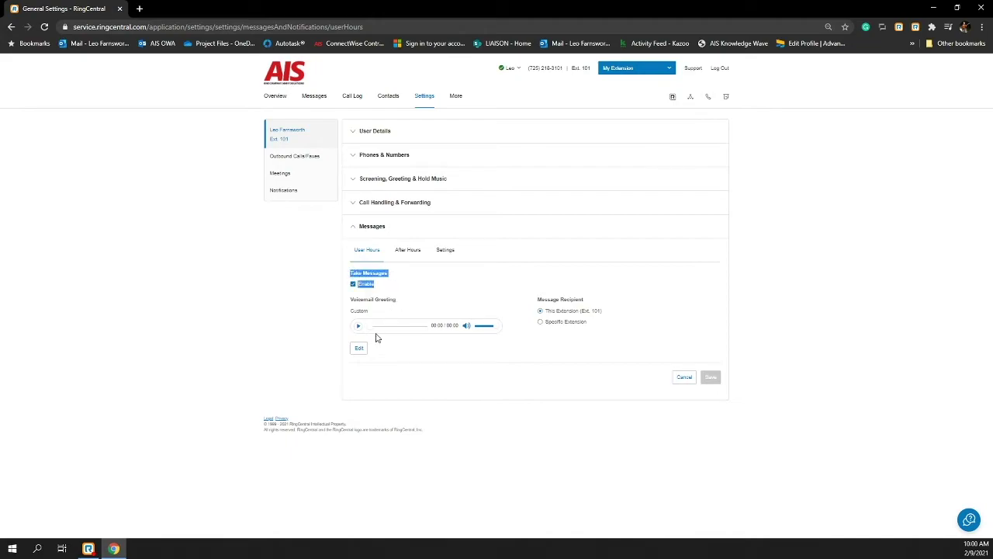
- Examine the phone, computer microphone and importing options for recording a custom voicemail greeting, then close the dialog without changes
left_click(358, 349)
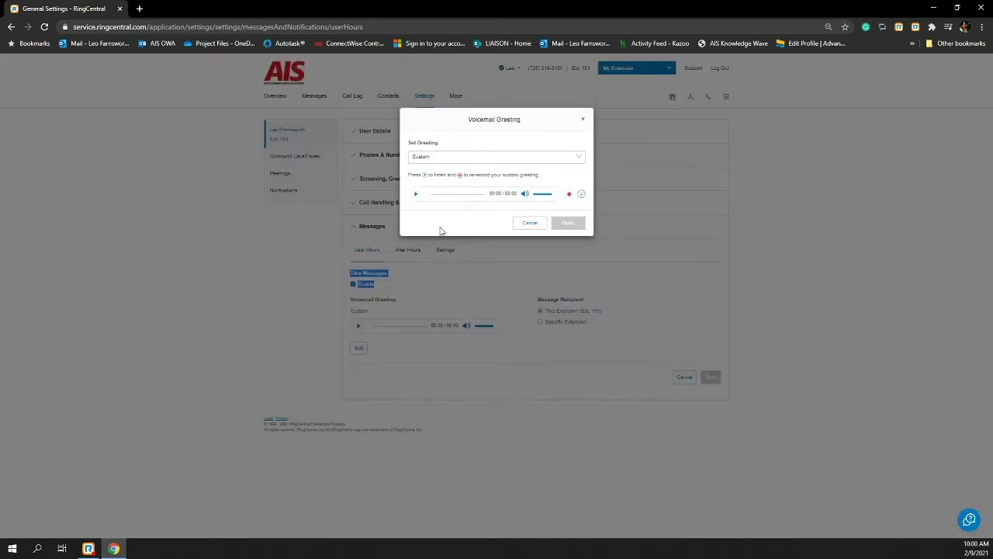
left_click(459, 164)
left_click(461, 161)
left_click(569, 195)
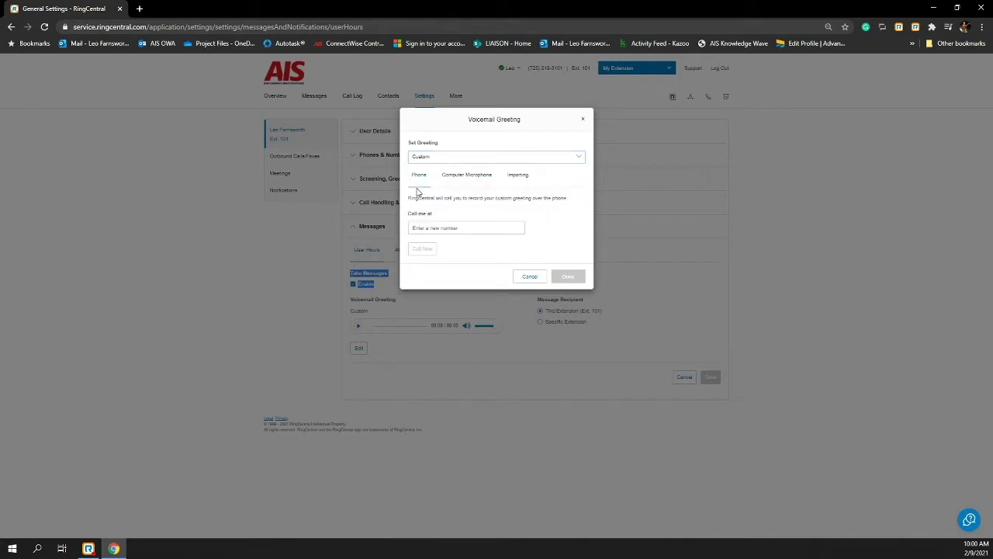
left_click(423, 228)
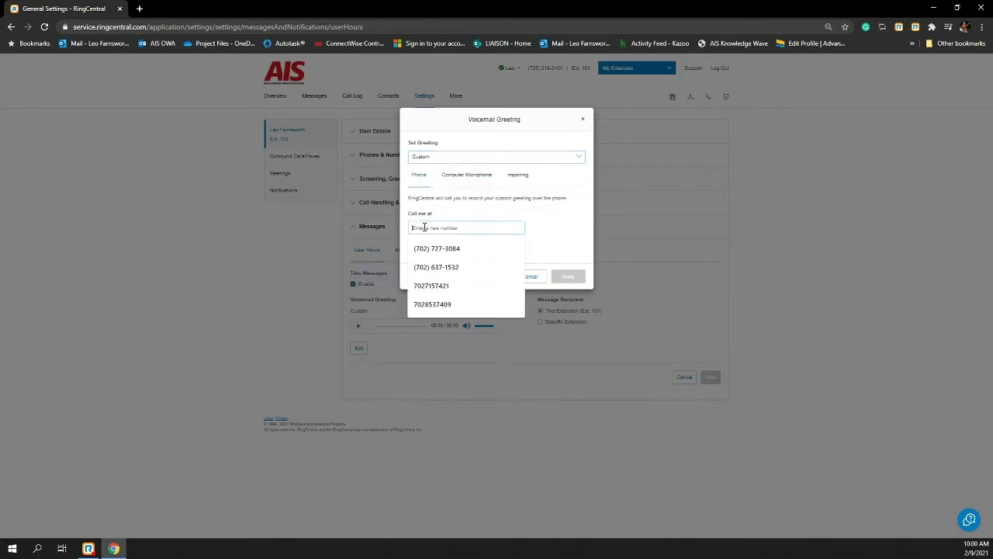
left_click(466, 184)
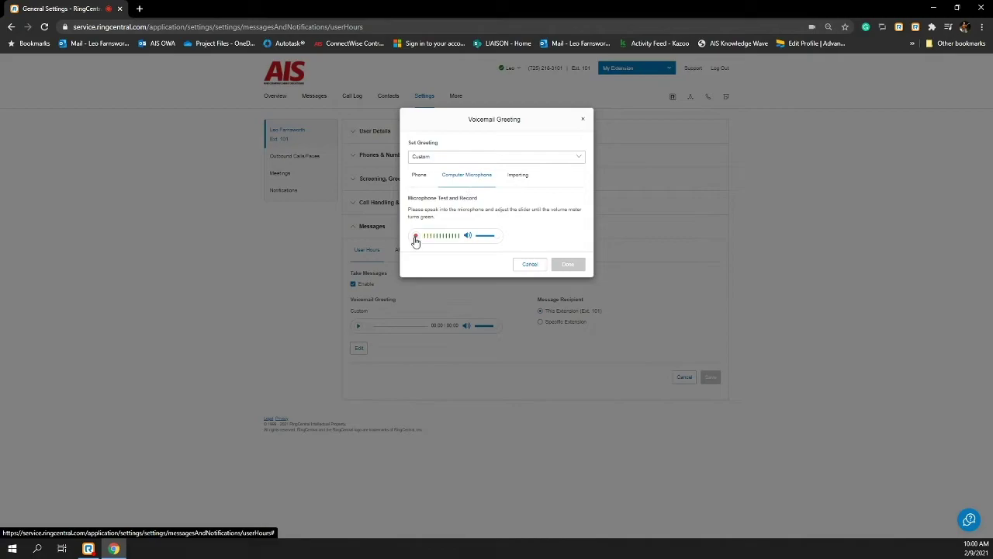
left_click(525, 179)
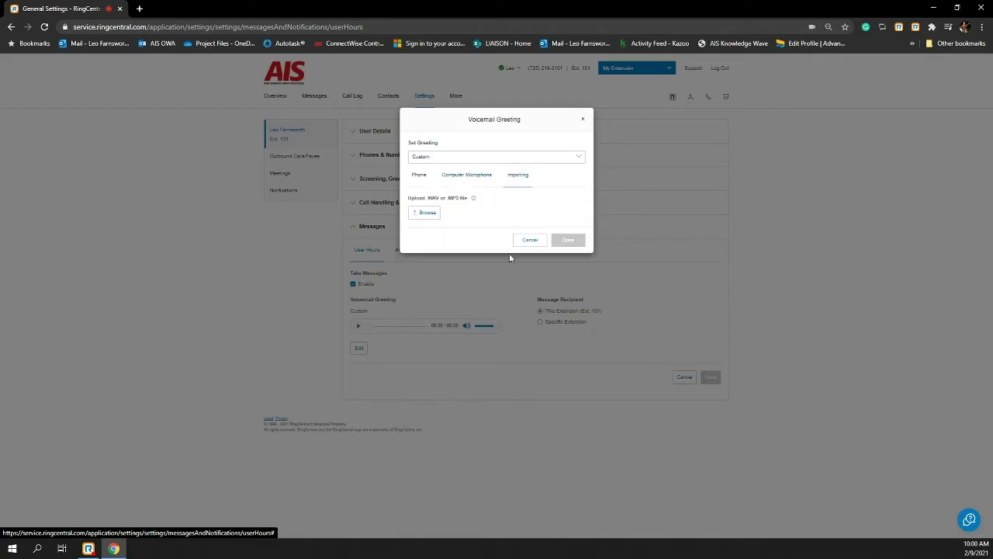
left_click(584, 120)
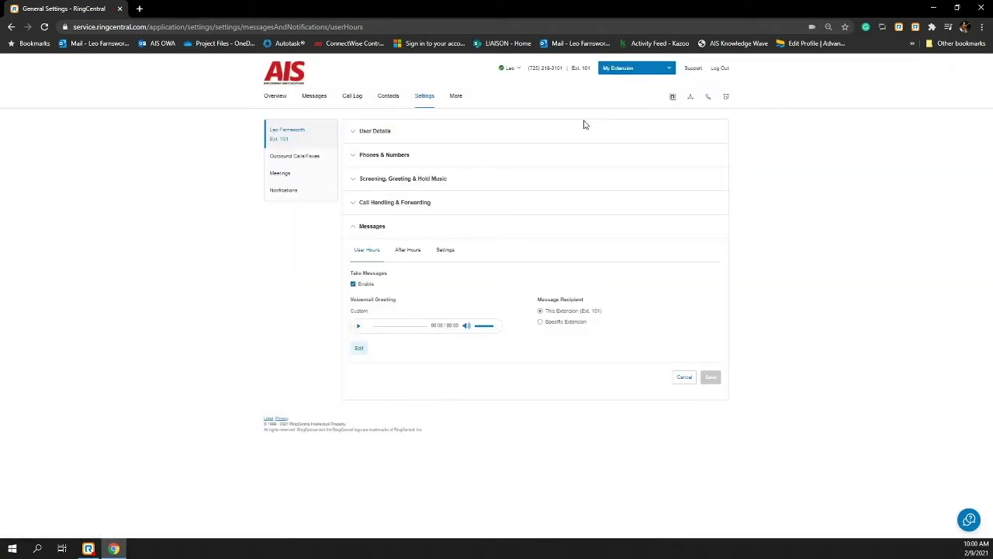
- Add a custom answering rule named OUT SICK under the extension's Call Handling & Forwarding settings and proceed to its conditions
left_click(416, 205)
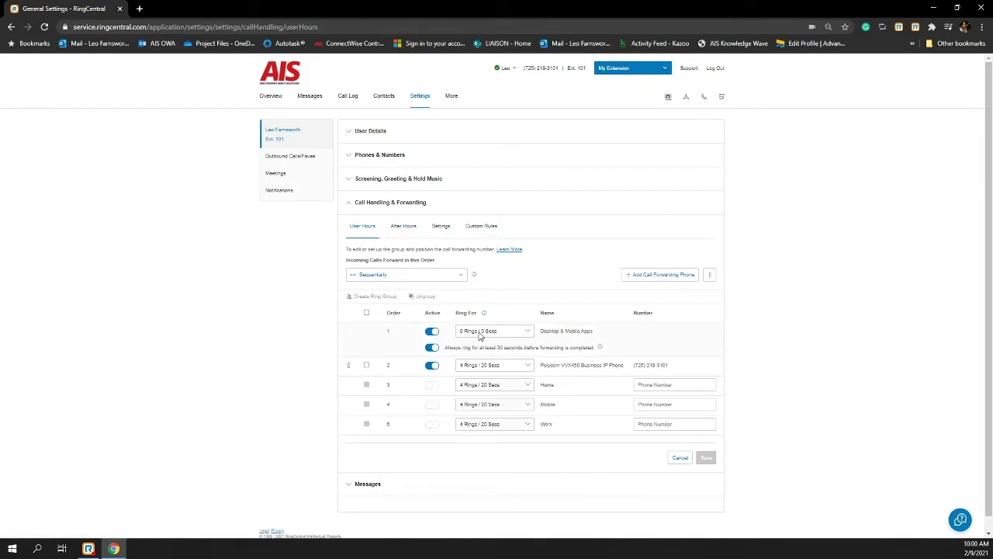
left_click(491, 227)
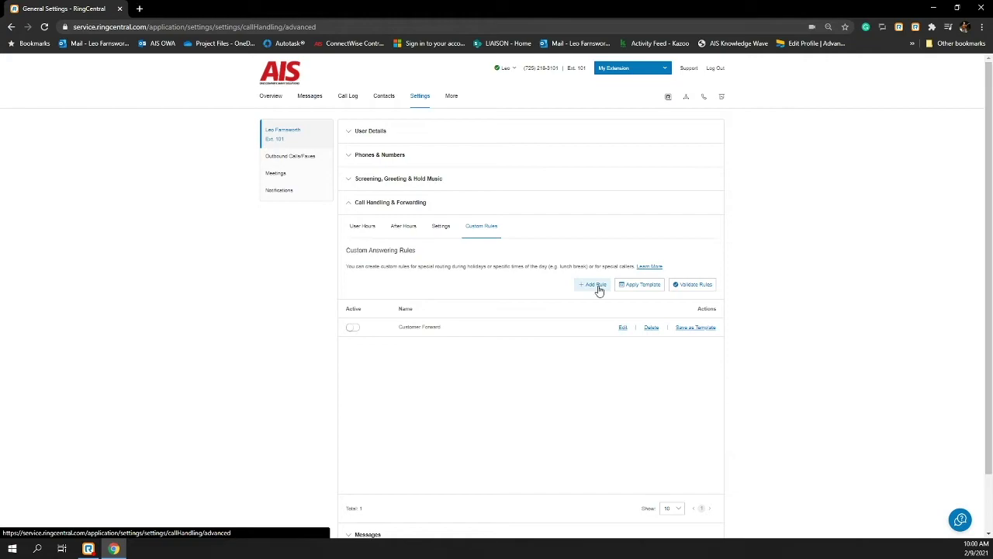
left_click_drag(396, 200, 252, 194)
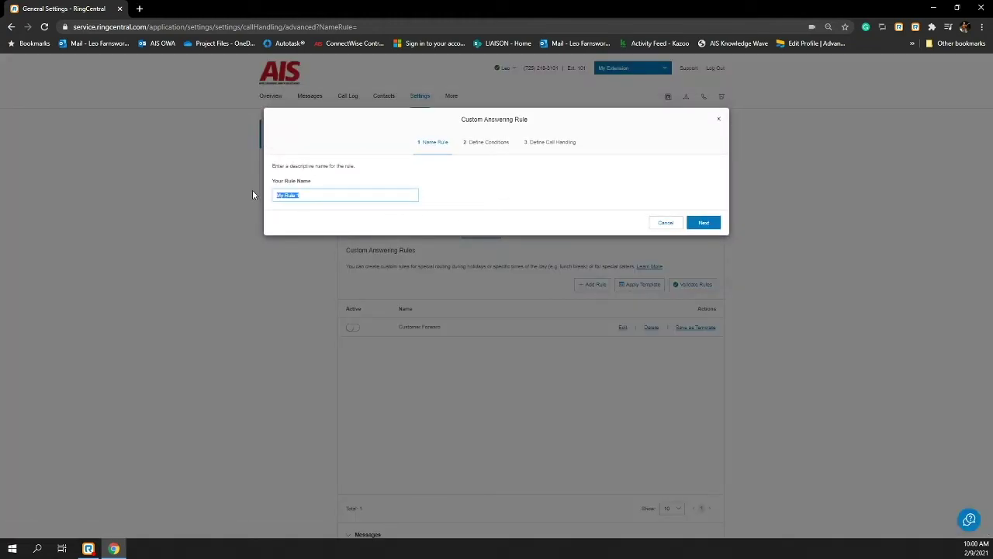
type("OUT SICK")
left_click(713, 224)
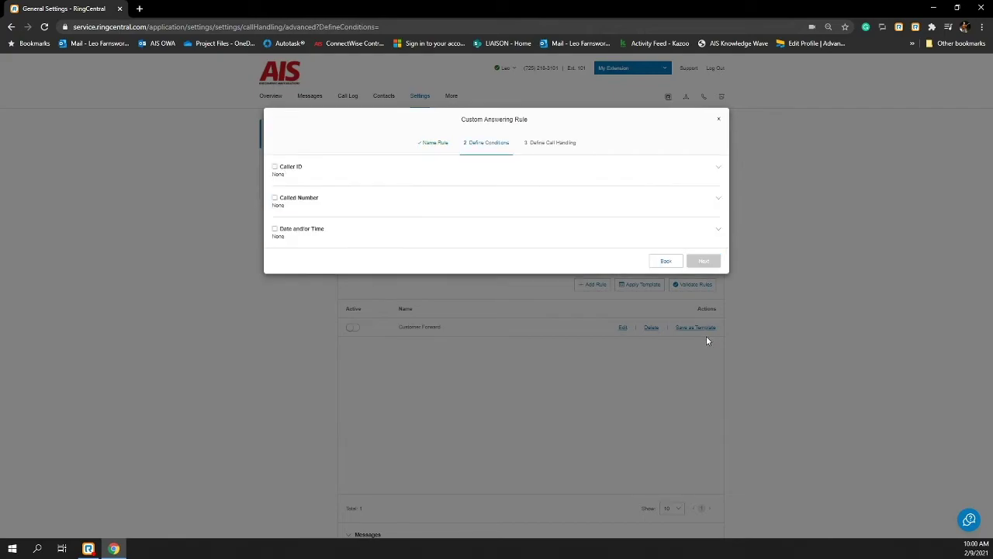
- Make the rule active for the specific date range 02/09/2021 12:00 AM to 02/10/2021 11:59 PM and proceed to call handling
left_click(310, 230)
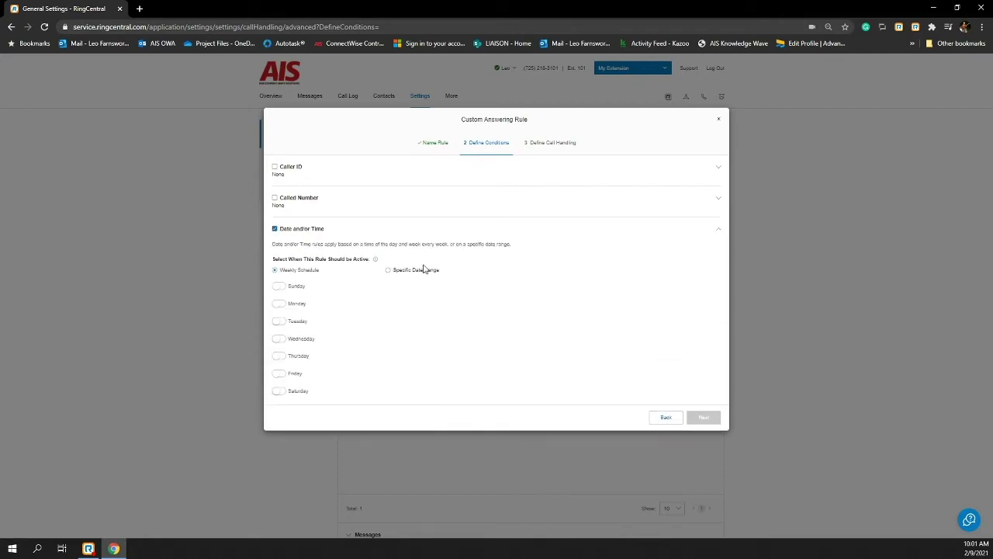
left_click(391, 271)
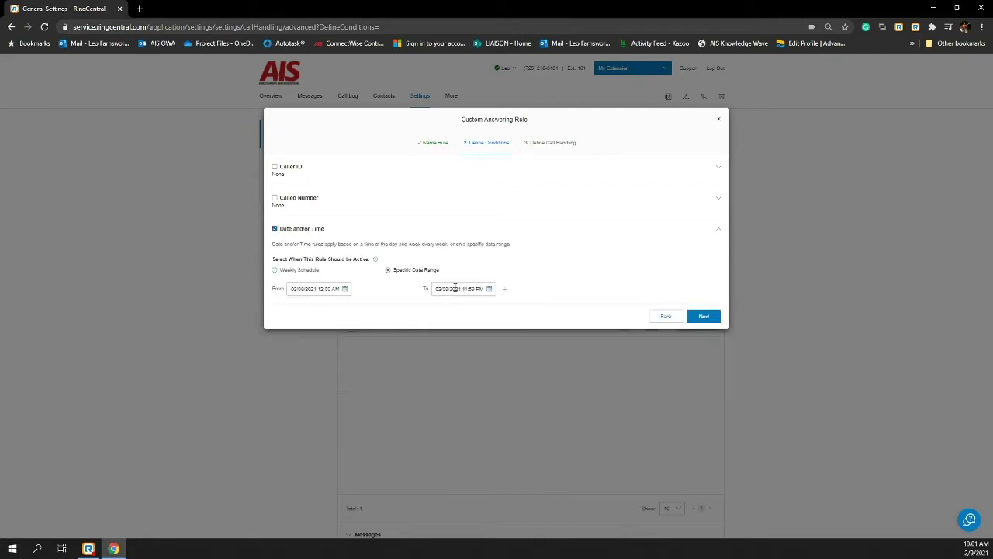
left_click(345, 290)
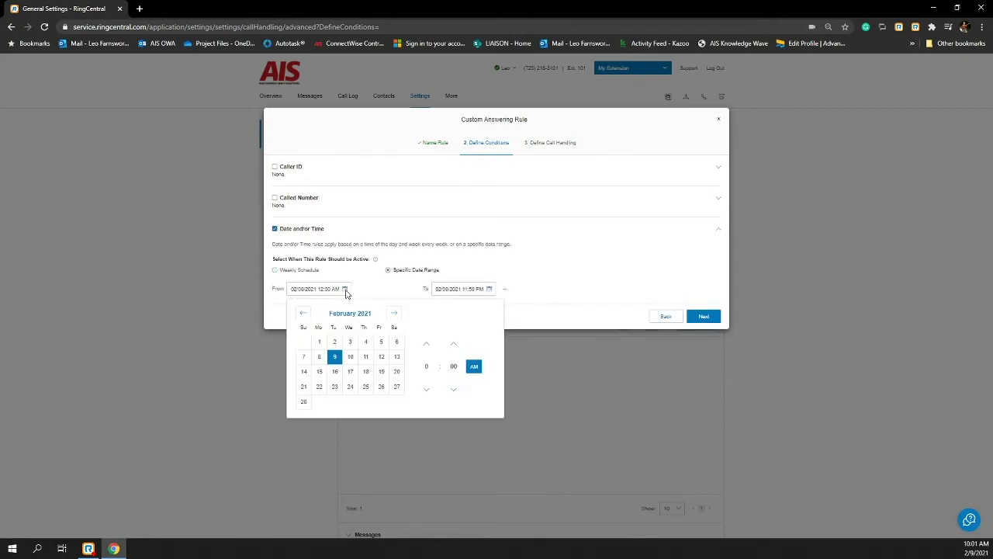
left_click(335, 358)
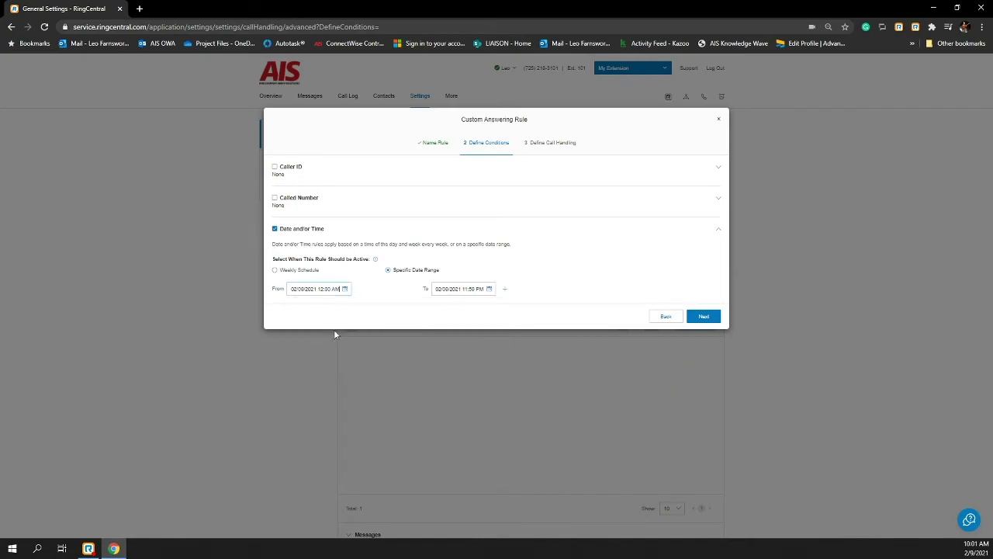
left_click(491, 289)
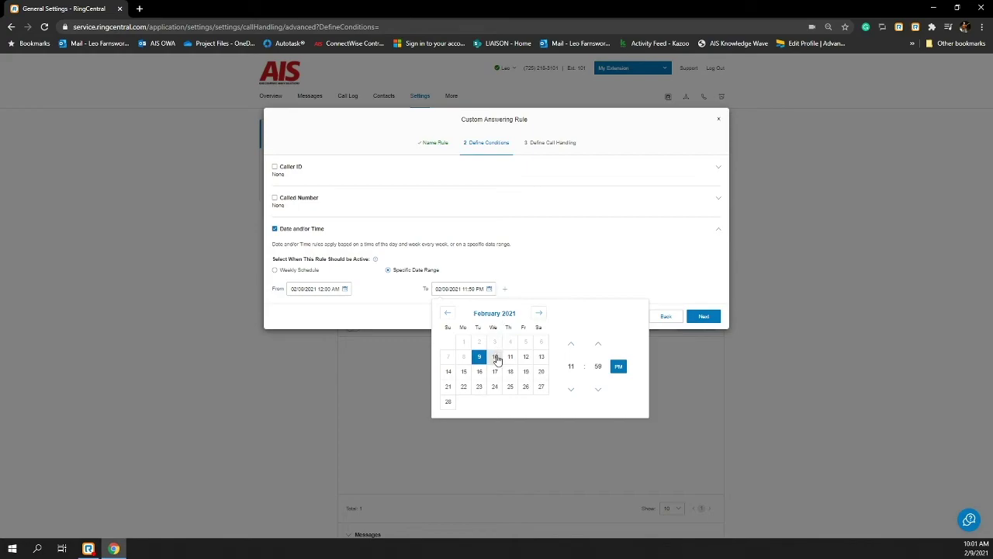
left_click(499, 357)
left_click(704, 317)
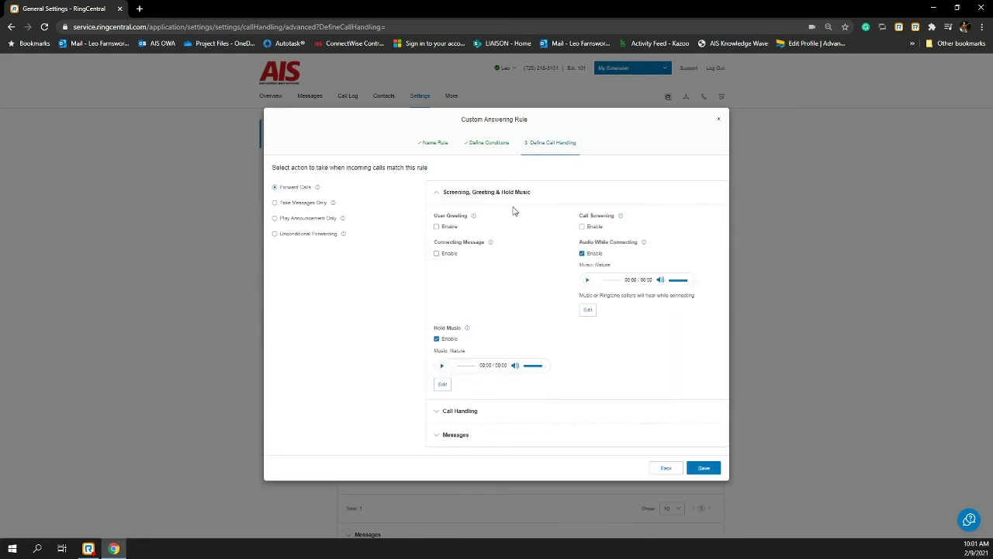
- Compare the message-only and announcement-only actions, set the rule to Unconditional Forwarding with the forwarding phone number, and save it
left_click(305, 205)
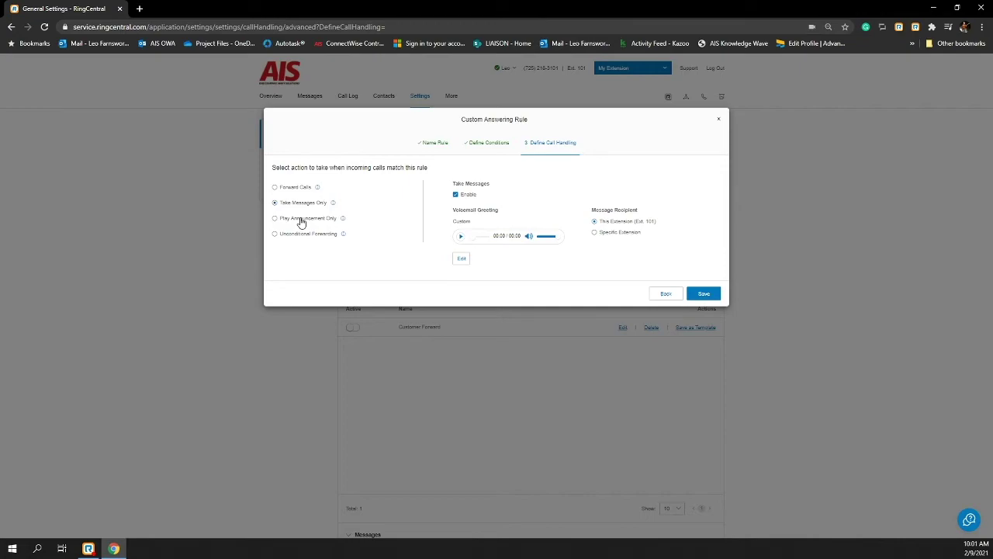
left_click(302, 221)
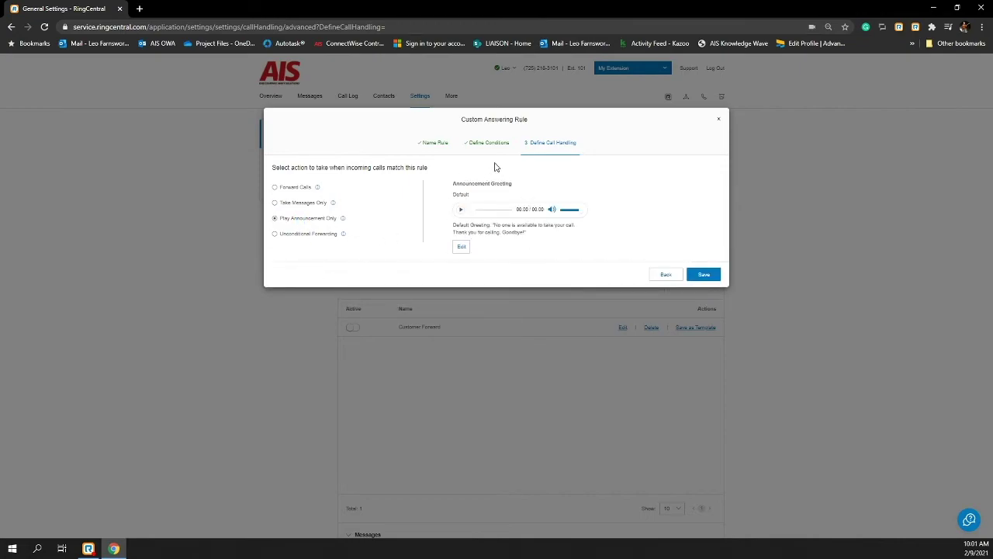
left_click(308, 234)
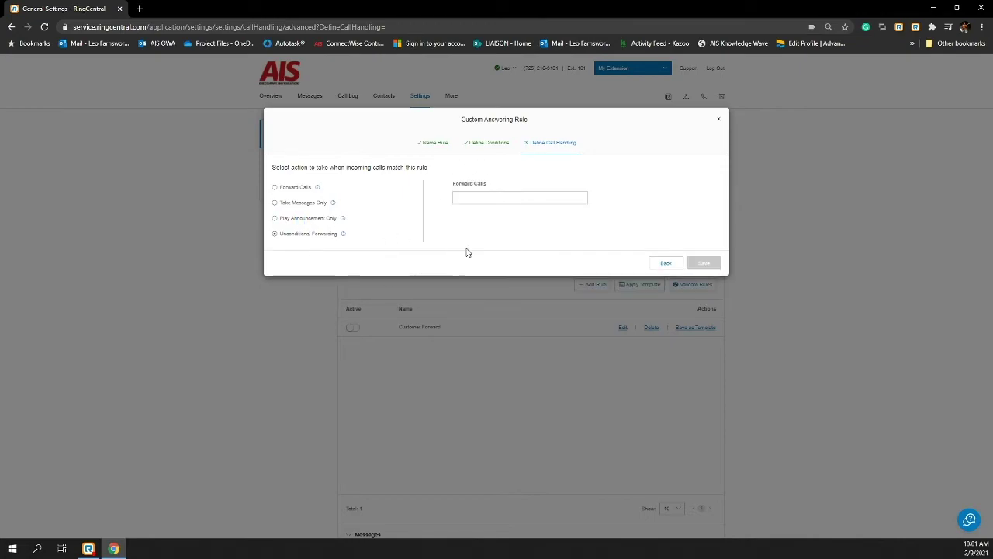
left_click(503, 200)
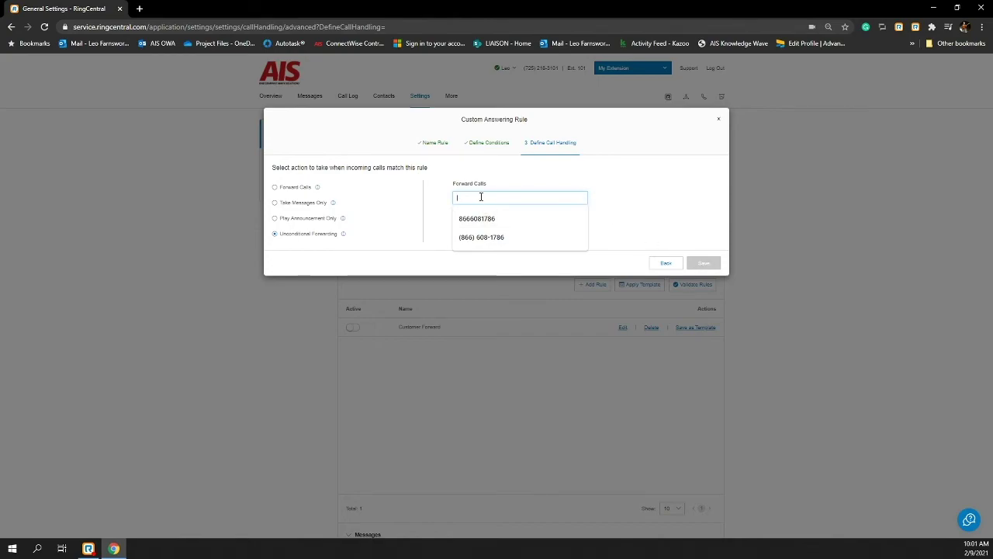
type("715")
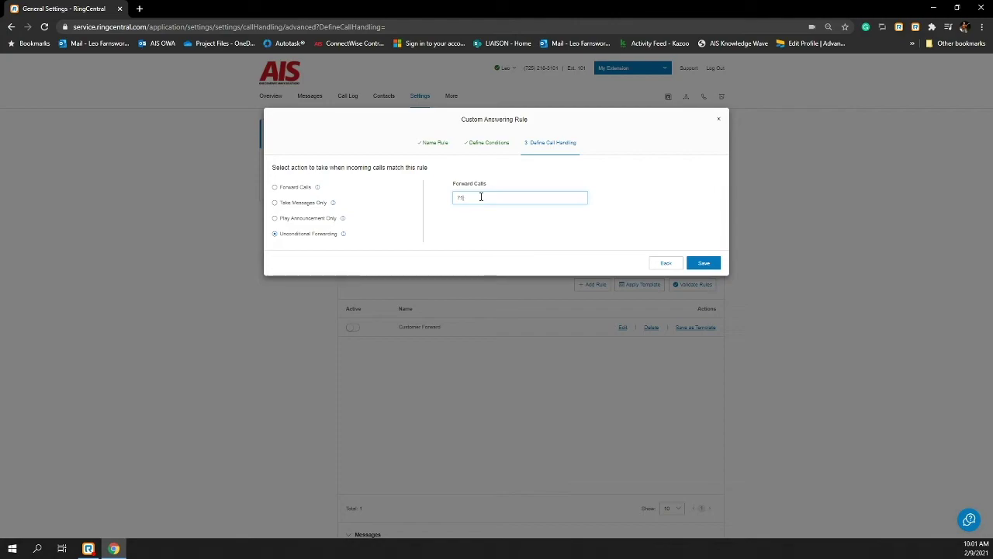
type("157421")
left_click(704, 264)
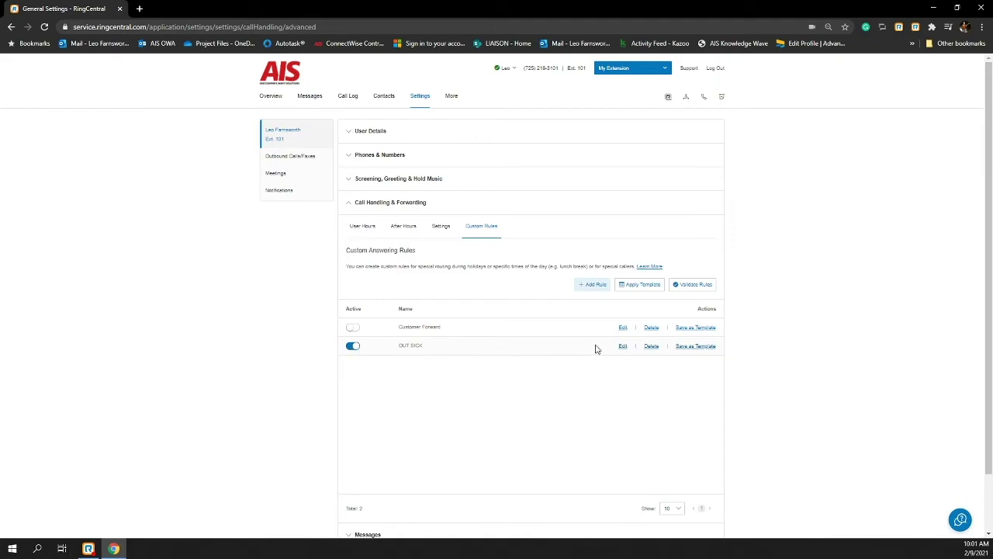
- Turn the OUT SICK rule off and back on
left_click(353, 347)
left_click(353, 347)
- Reopen the OUT SICK rule to review its date range and forwarding number, save it without changes and close the browser
left_click(624, 346)
left_click(703, 223)
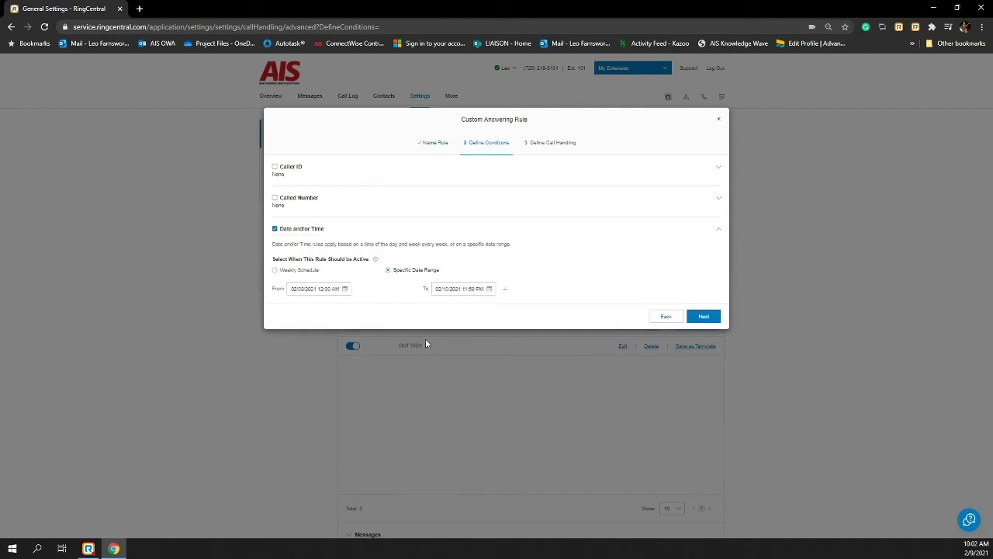
left_click(706, 318)
triple_click(510, 200)
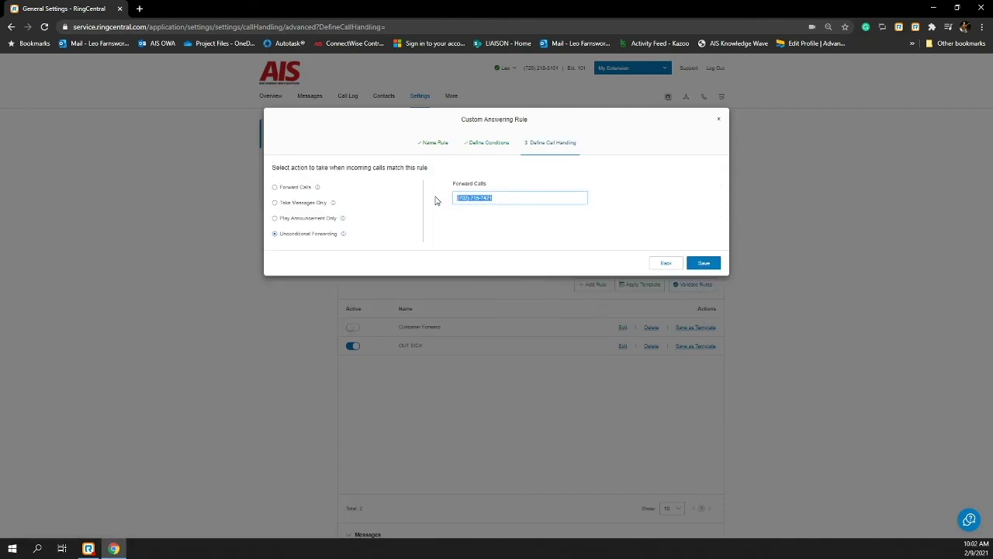
left_click(707, 264)
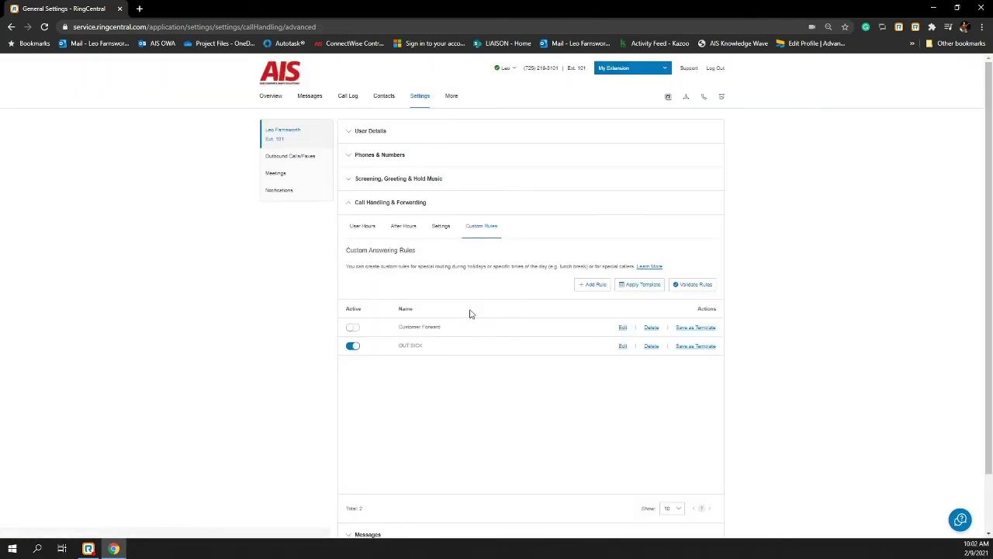
left_click(980, 8)
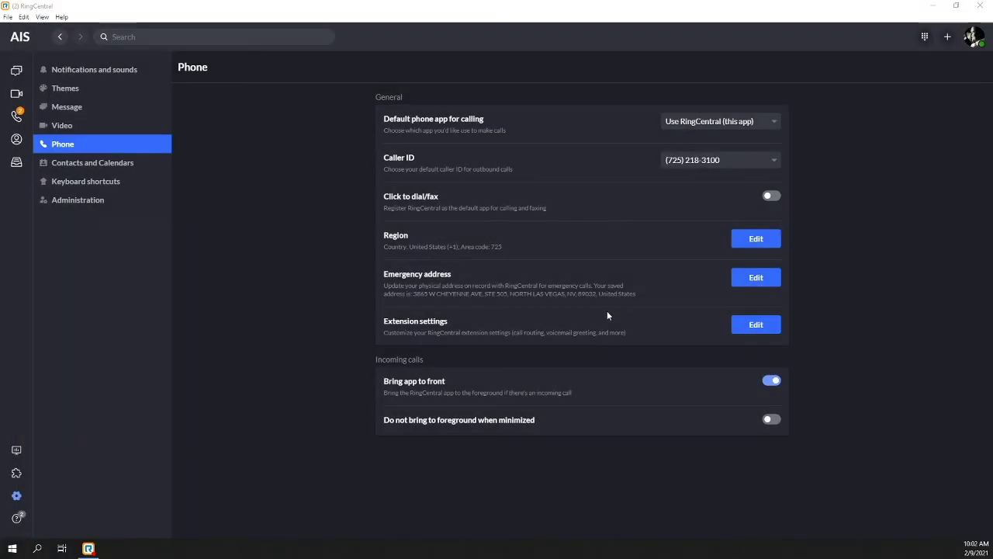